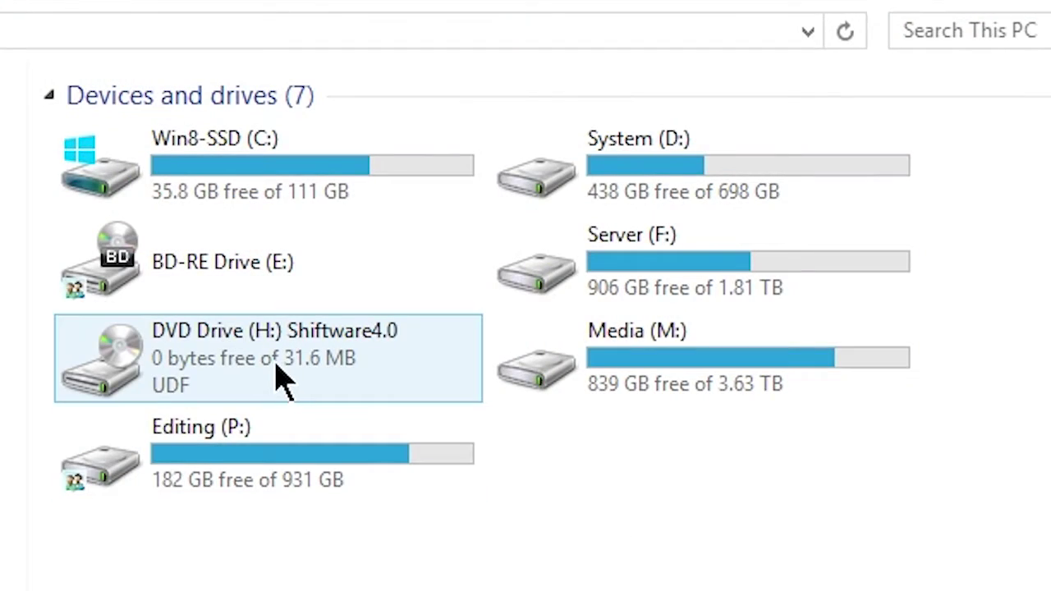
# Run InstallShiftware.exe from the Shiftware4.0 disc, extract it to a new C:\Shiftware folder and launch Shiftware.exe.
pyautogui.doubleClick(276, 370)
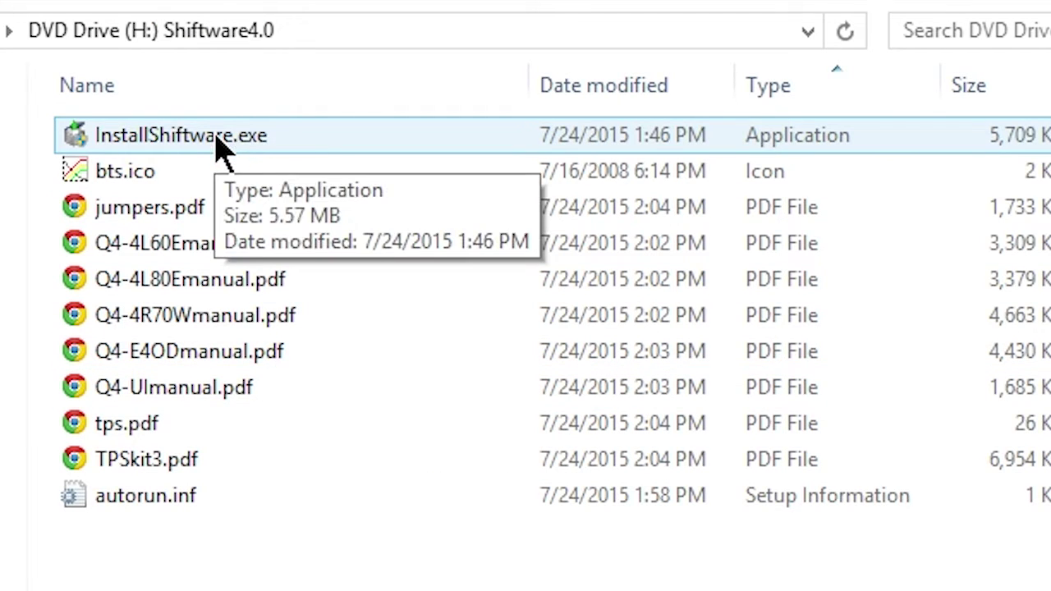
pyautogui.doubleClick(218, 146)
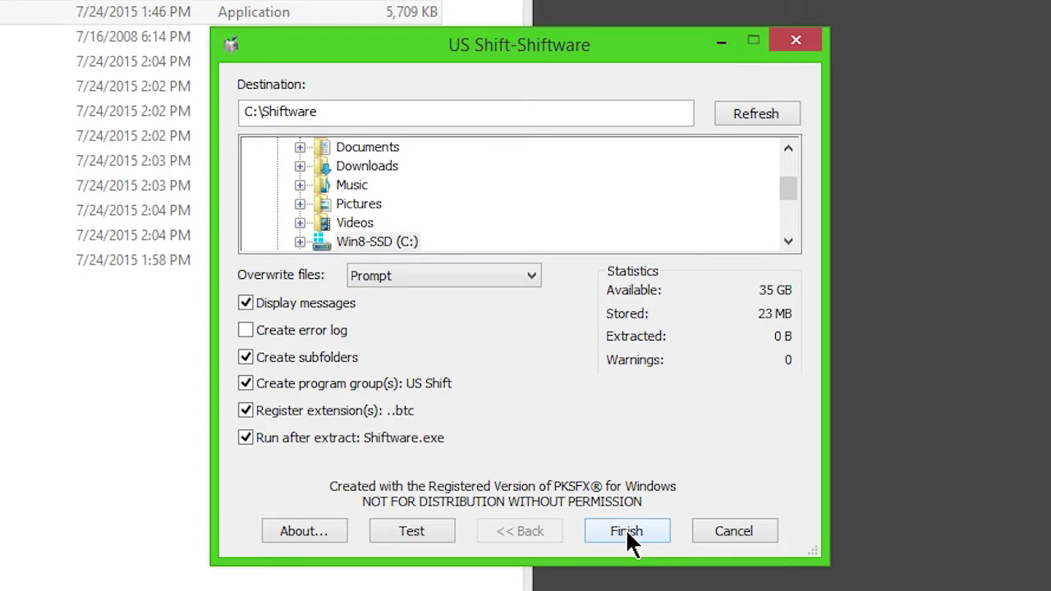
pyautogui.click(626, 532)
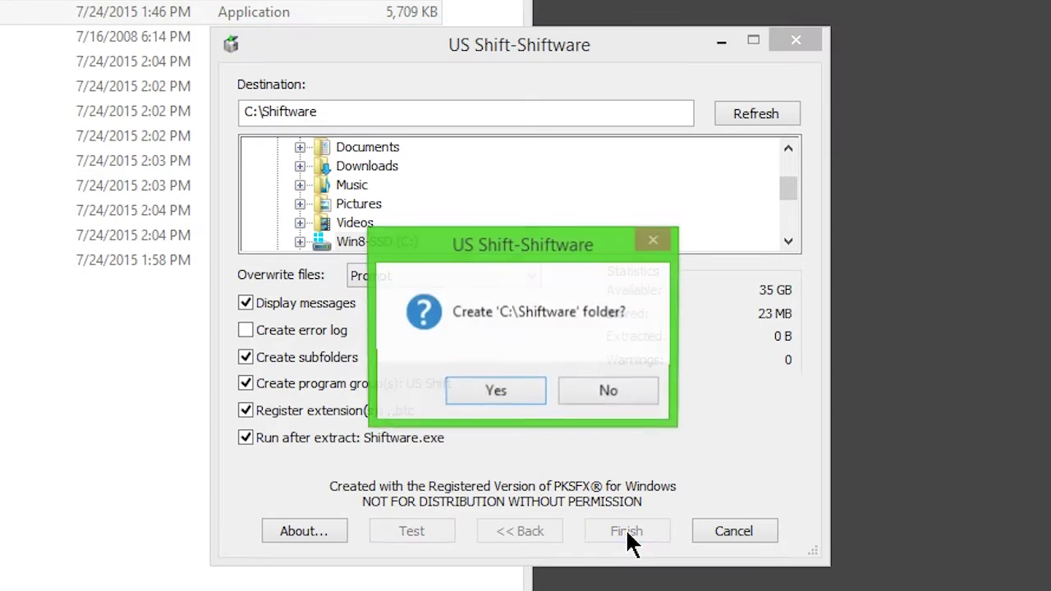
pyautogui.click(497, 393)
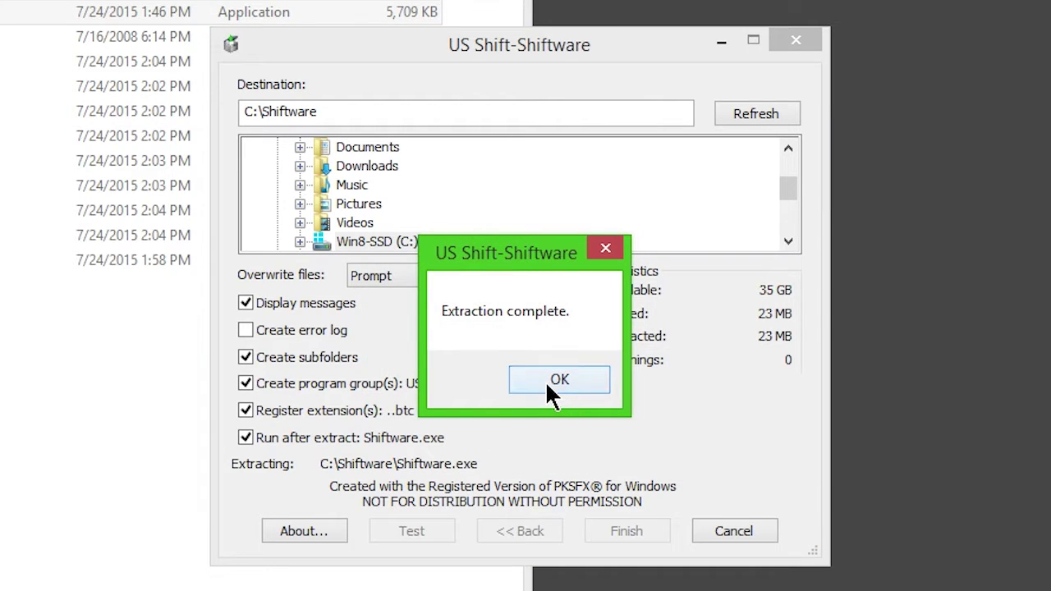
pyautogui.click(550, 386)
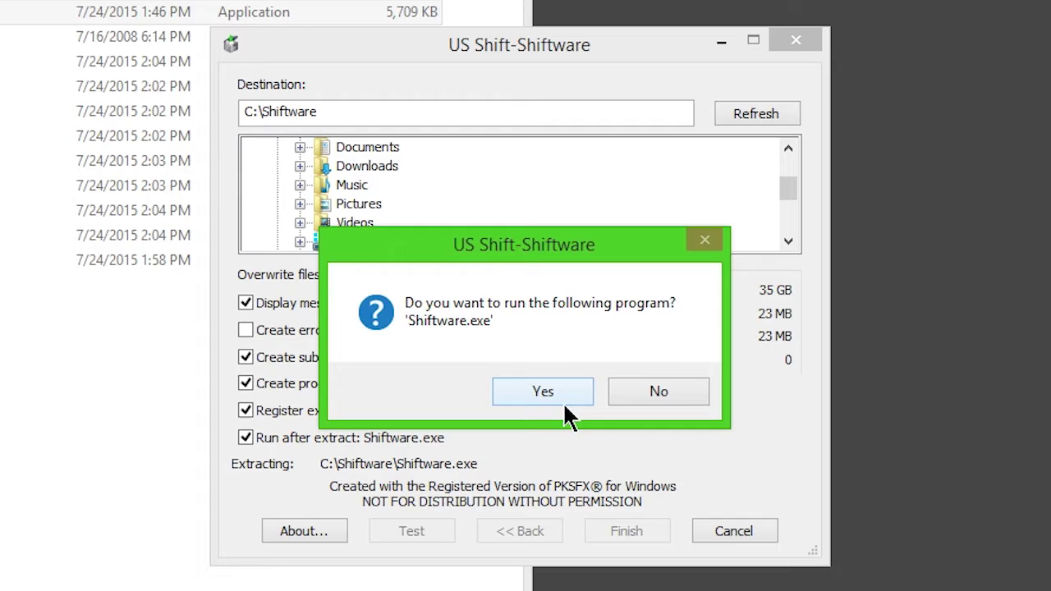
pyautogui.click(577, 391)
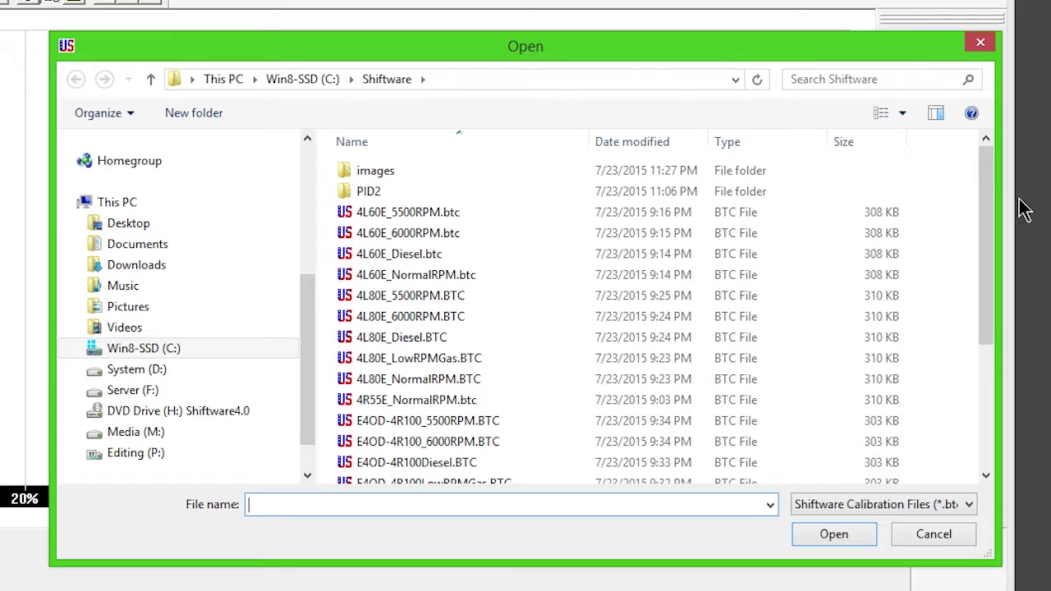
# Open the calibration file E4OD-4R100_5500RPM.BTC.
pyautogui.moveTo(990, 193); pyautogui.dragTo(990, 226)
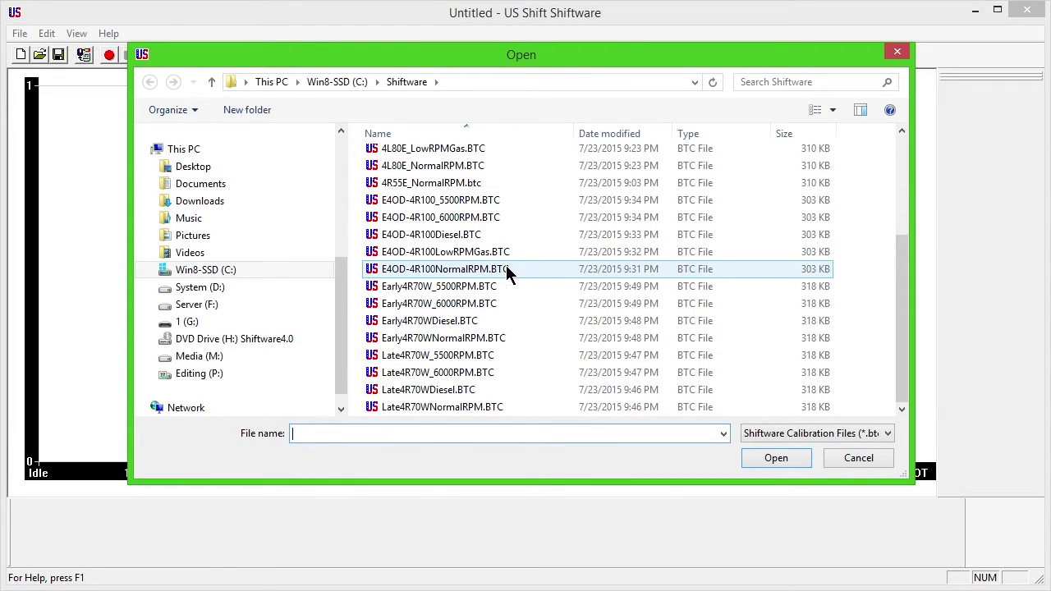
pyautogui.click(442, 206)
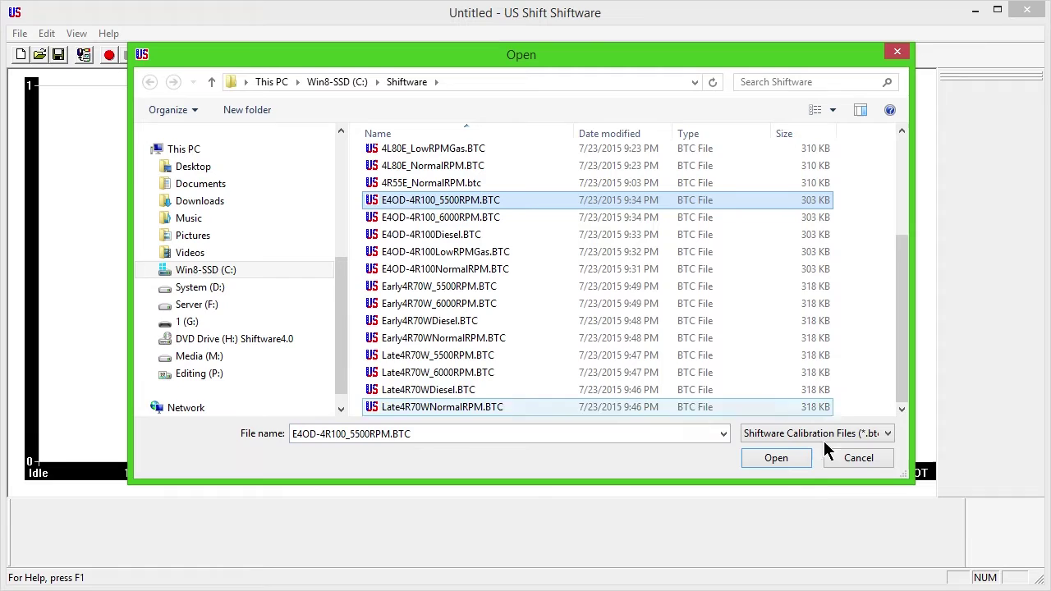
pyautogui.click(775, 458)
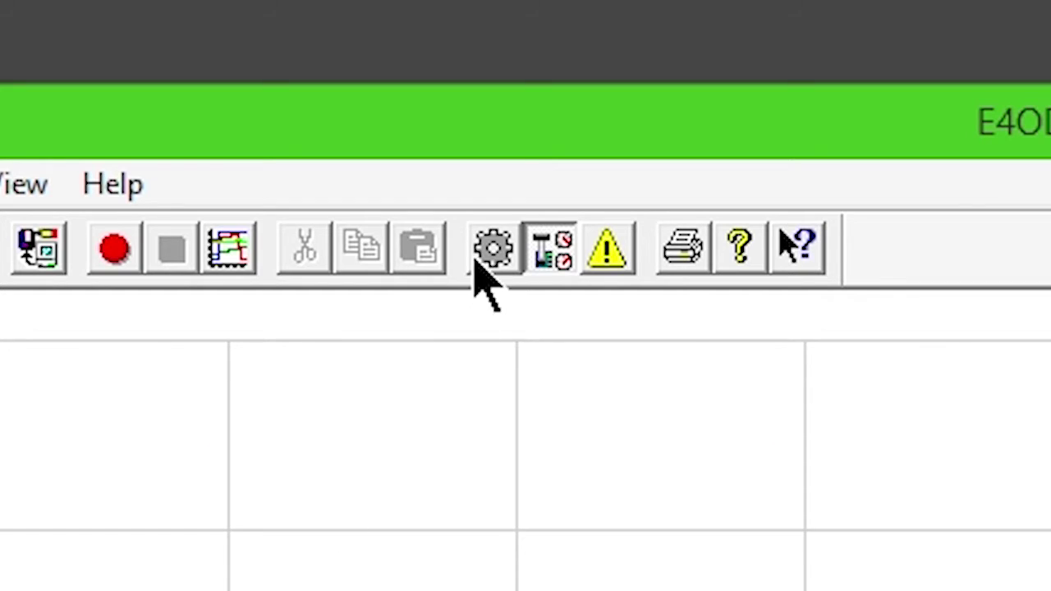
# Calibrate the throttle position sensor in System Settings by setting its idle and W.O.T. TPS voltages.
pyautogui.click(493, 250)
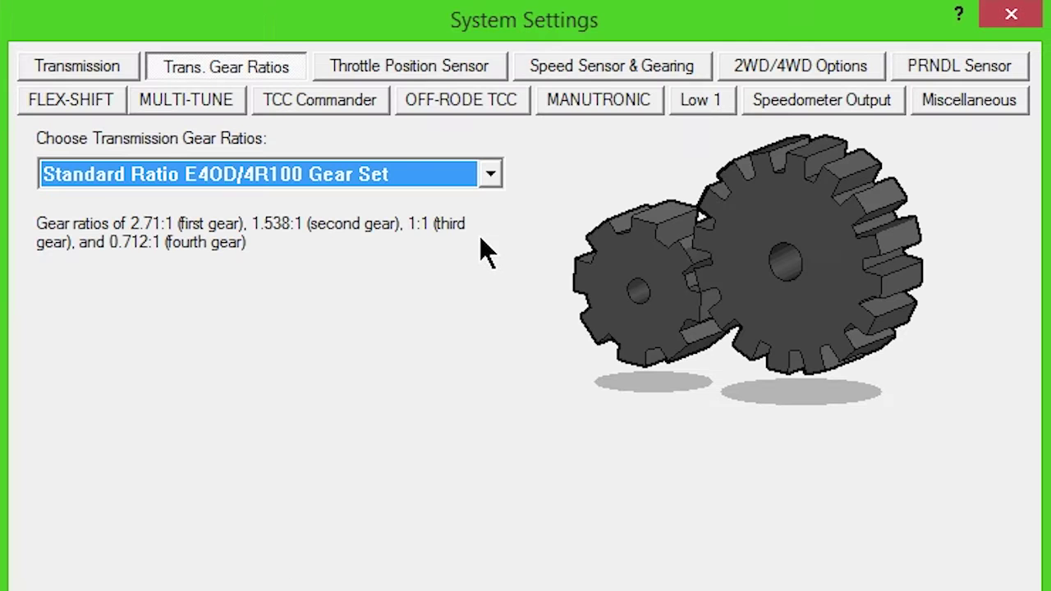
pyautogui.click(424, 64)
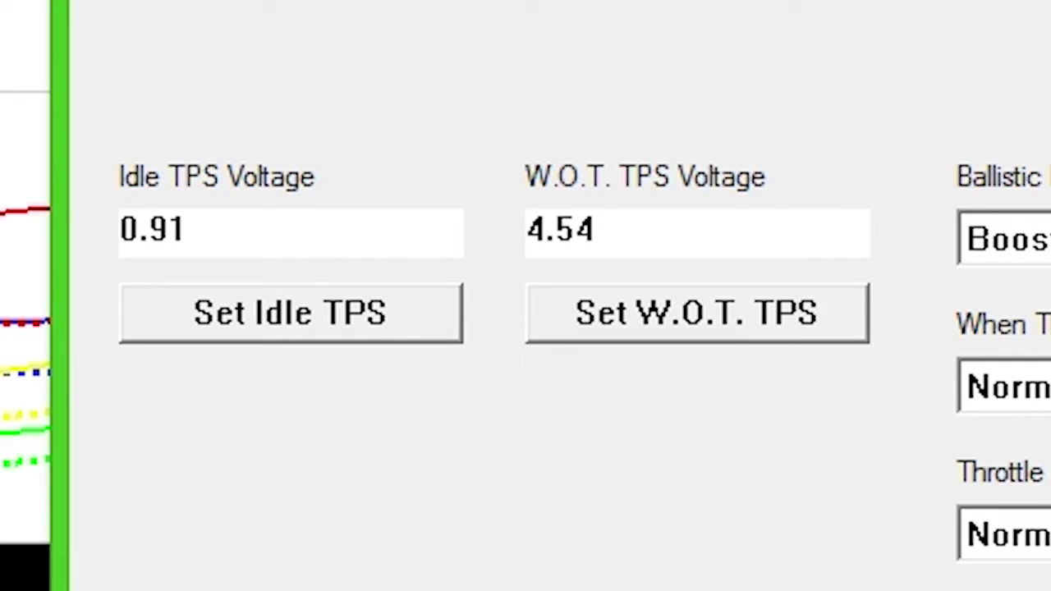
pyautogui.click(161, 327)
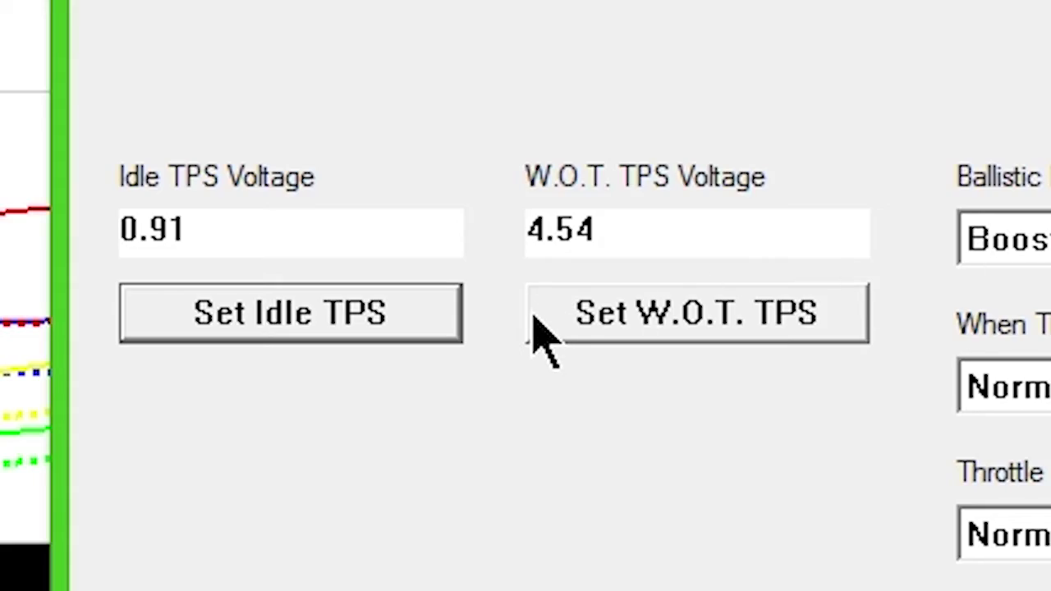
pyautogui.click(535, 321)
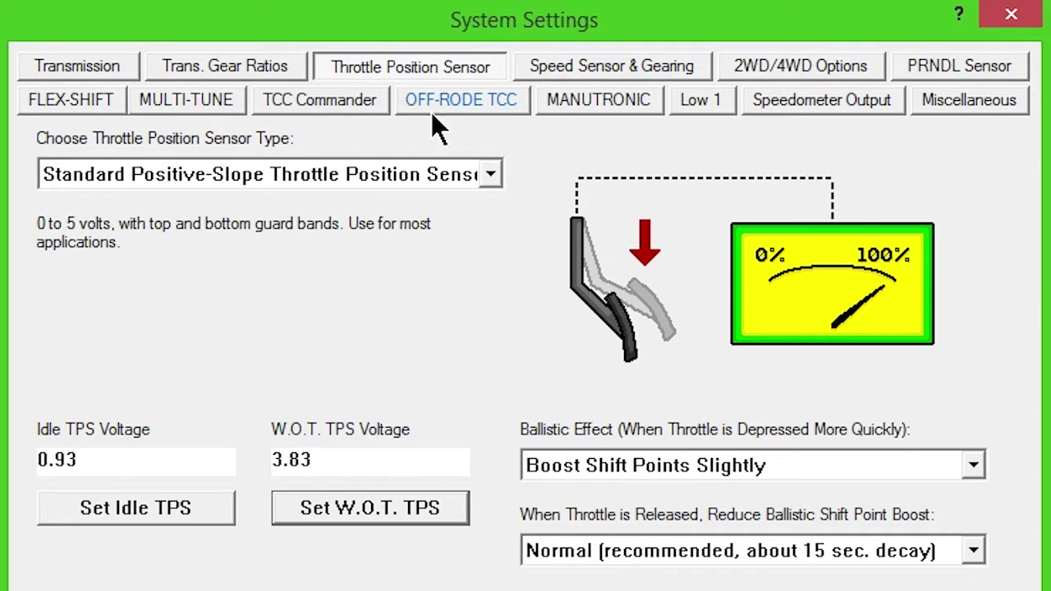
# Try the Autometer, VDO 16-Pulse Cable Drive, PSOM and Output Shaft Speed Sensor (4R100) options as the output shaft speed sensor type.
pyautogui.click(579, 64)
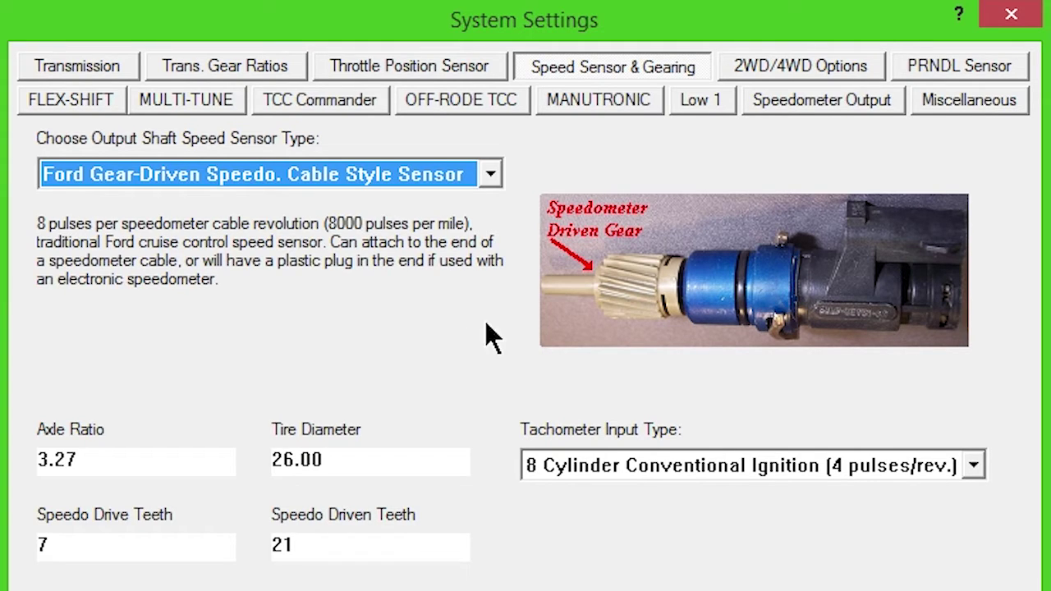
pyautogui.click(497, 174)
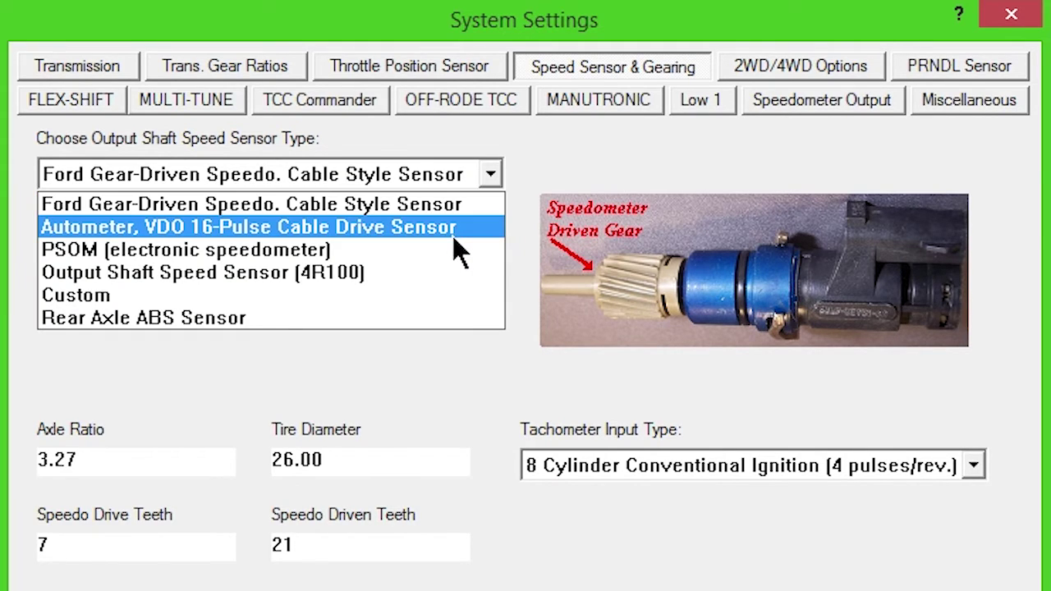
pyautogui.click(453, 233)
pyautogui.click(492, 176)
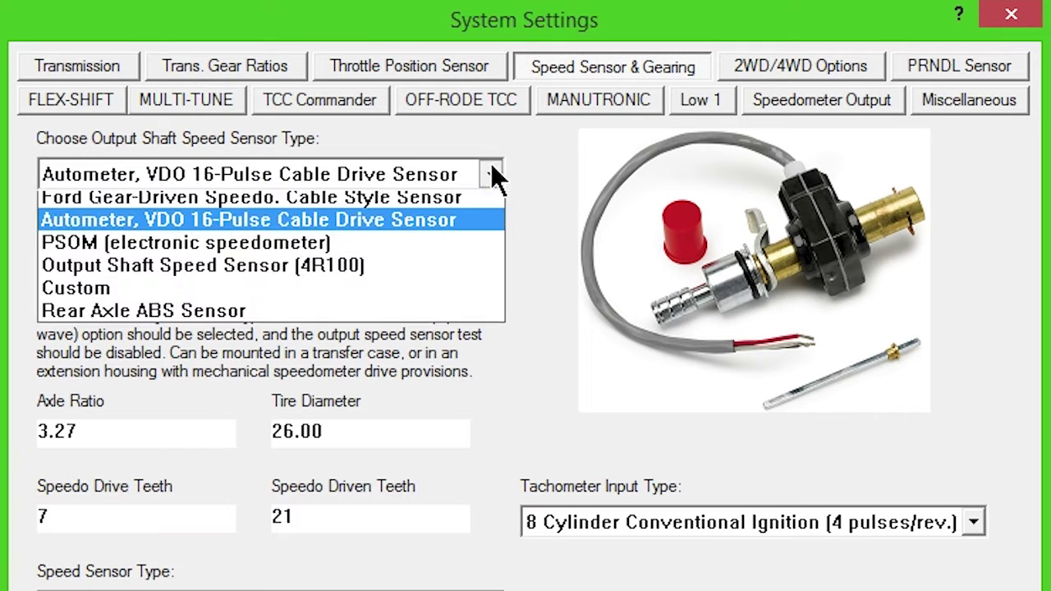
pyautogui.click(381, 251)
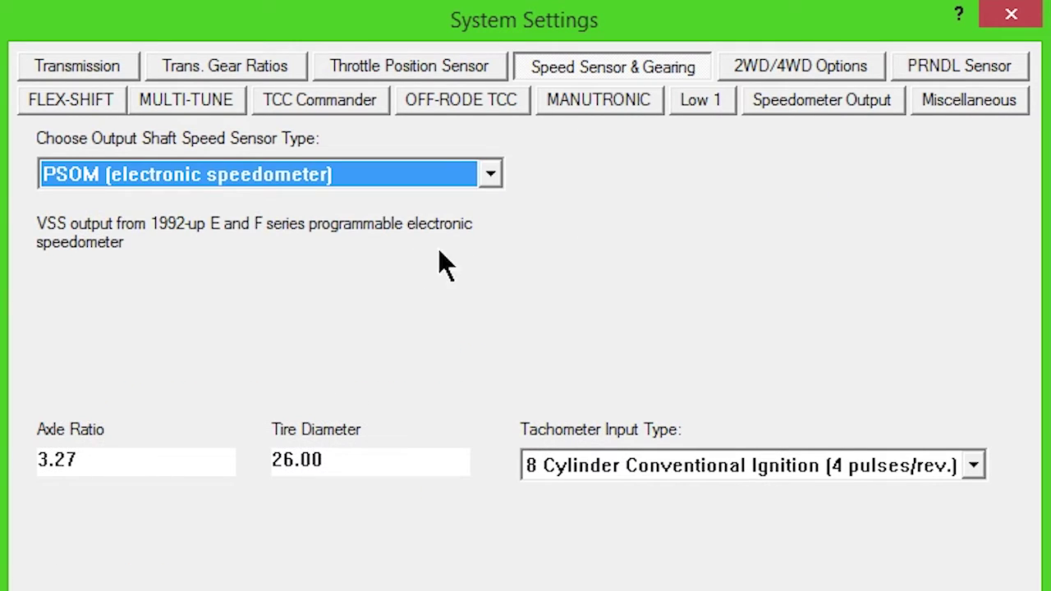
pyautogui.click(495, 174)
pyautogui.click(339, 271)
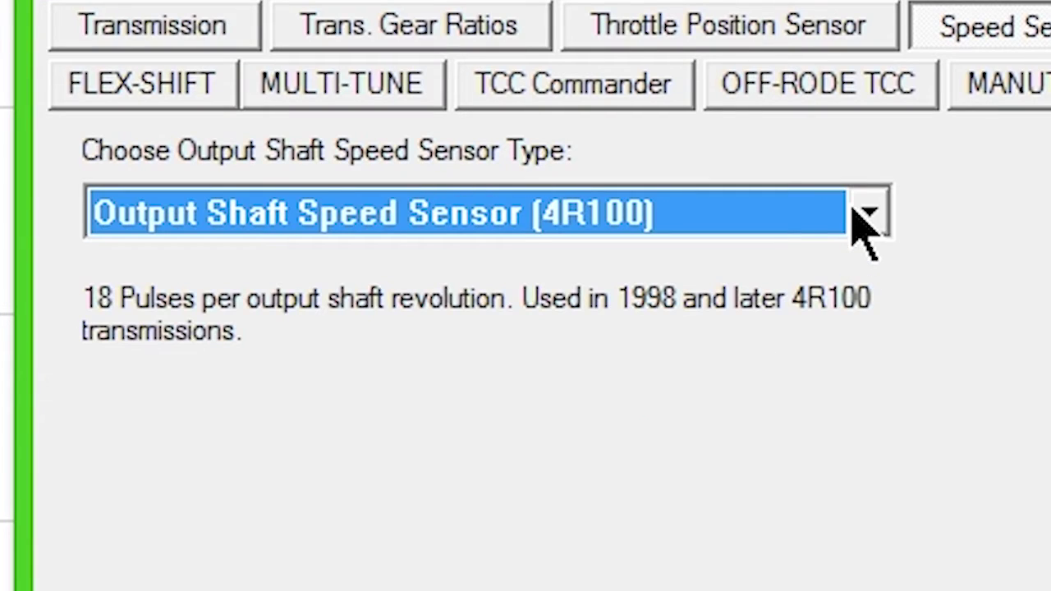
# Set the output shaft speed sensor type to Rear Axle ABS Sensor and acknowledge the pulses-per-revolution notice.
pyautogui.click(484, 175)
pyautogui.click(597, 462)
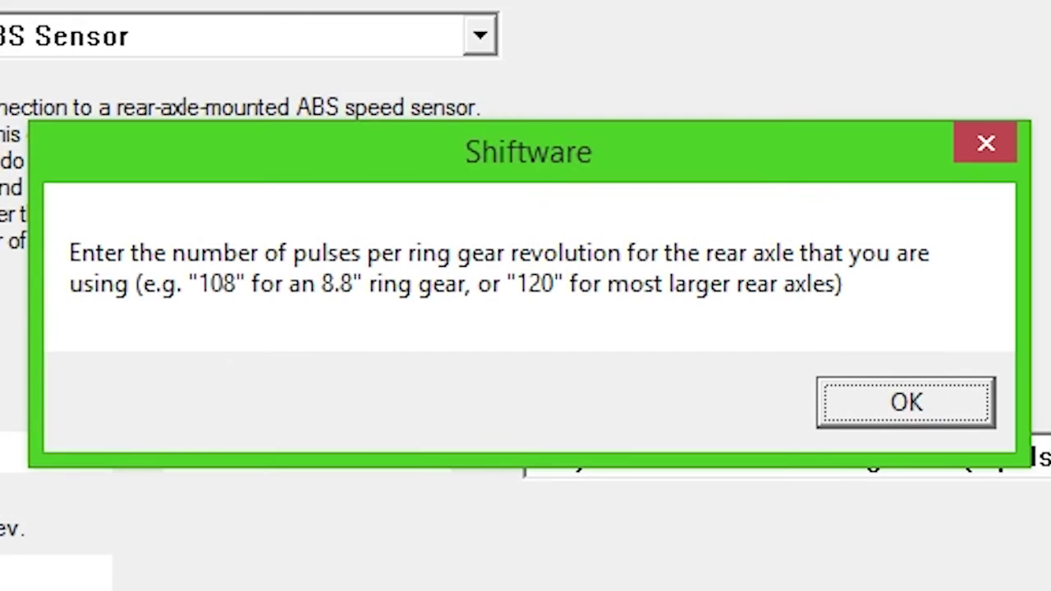
pyautogui.click(868, 419)
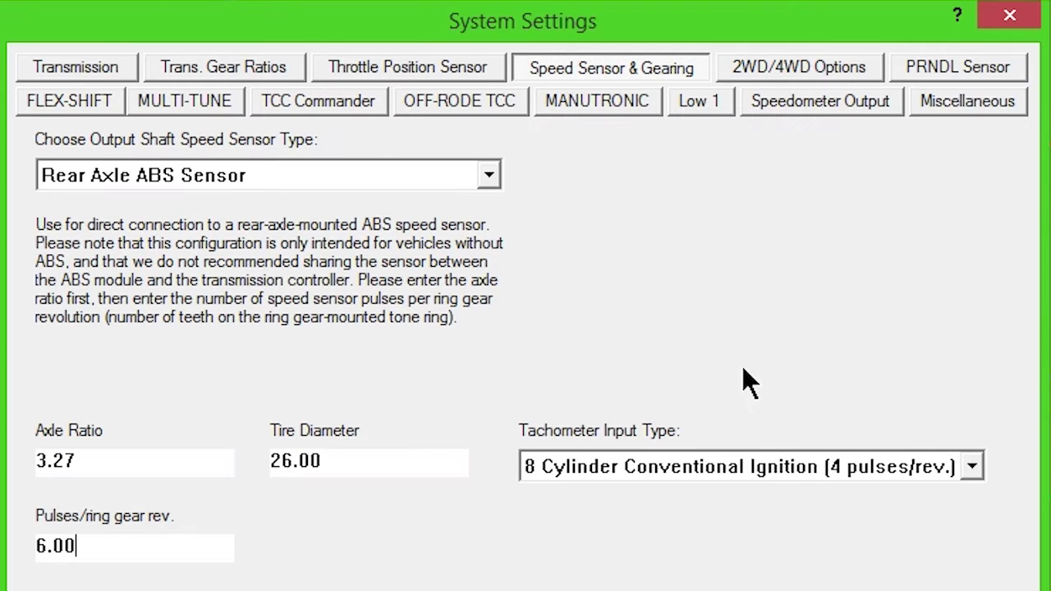
# Try the analog and digital PRNDL range sensor types, return the setting to Auto-Detect and close System Settings.
pyautogui.click(990, 68)
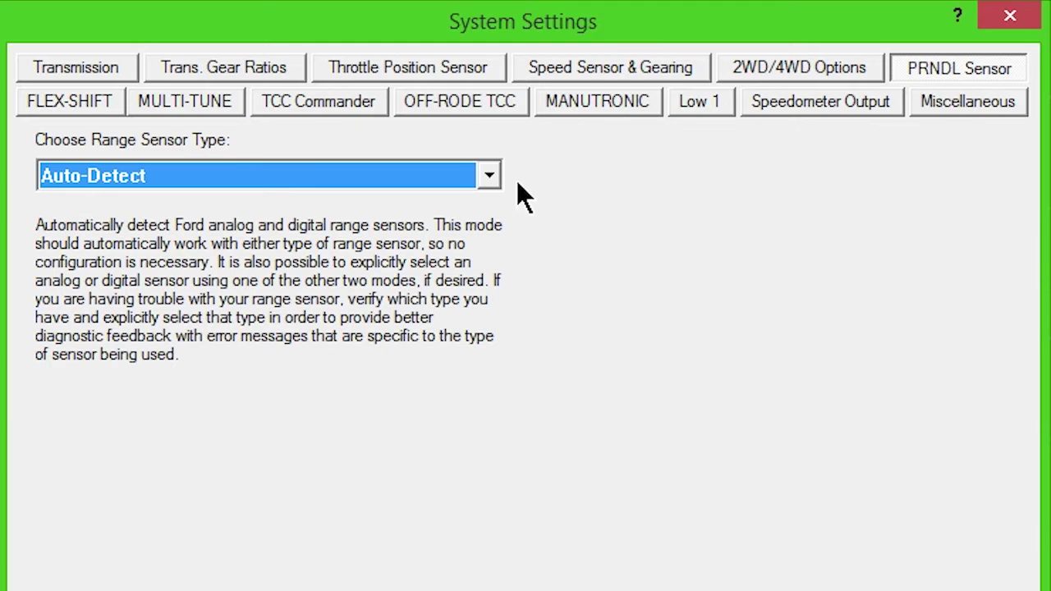
pyautogui.click(829, 222)
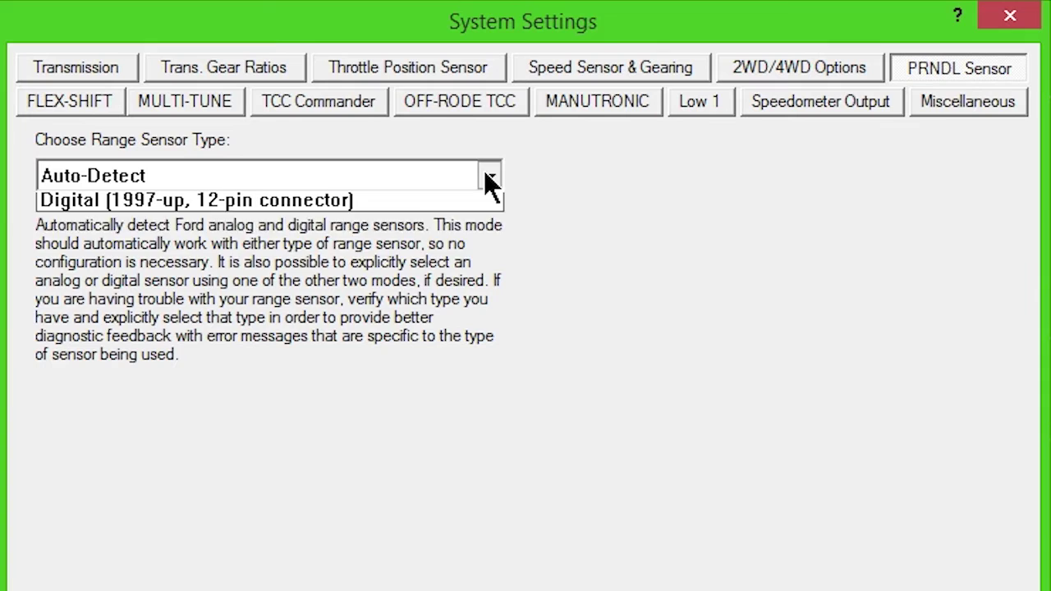
pyautogui.click(404, 233)
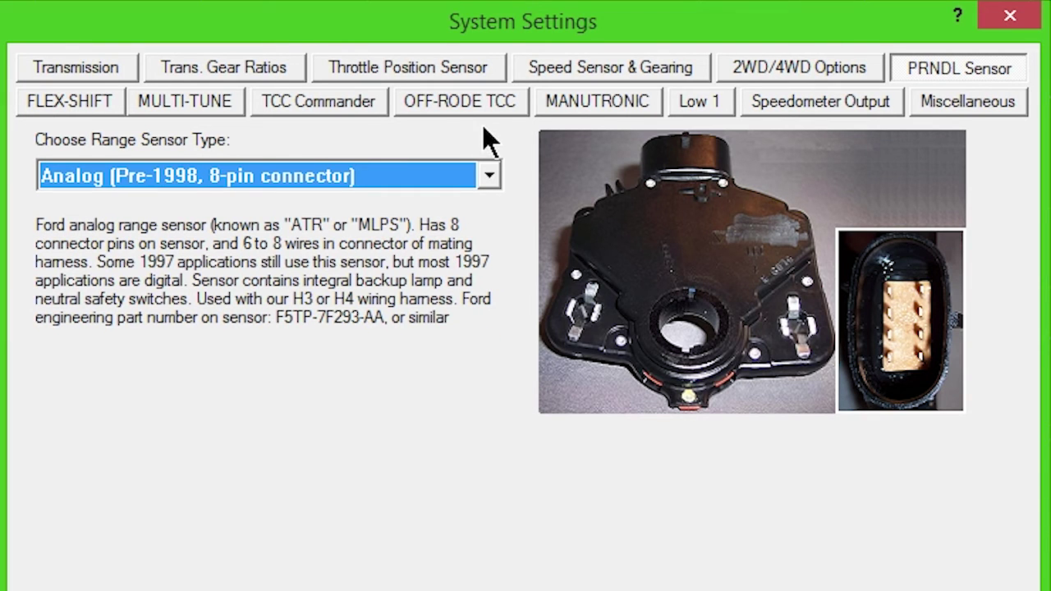
pyautogui.click(489, 174)
pyautogui.click(349, 248)
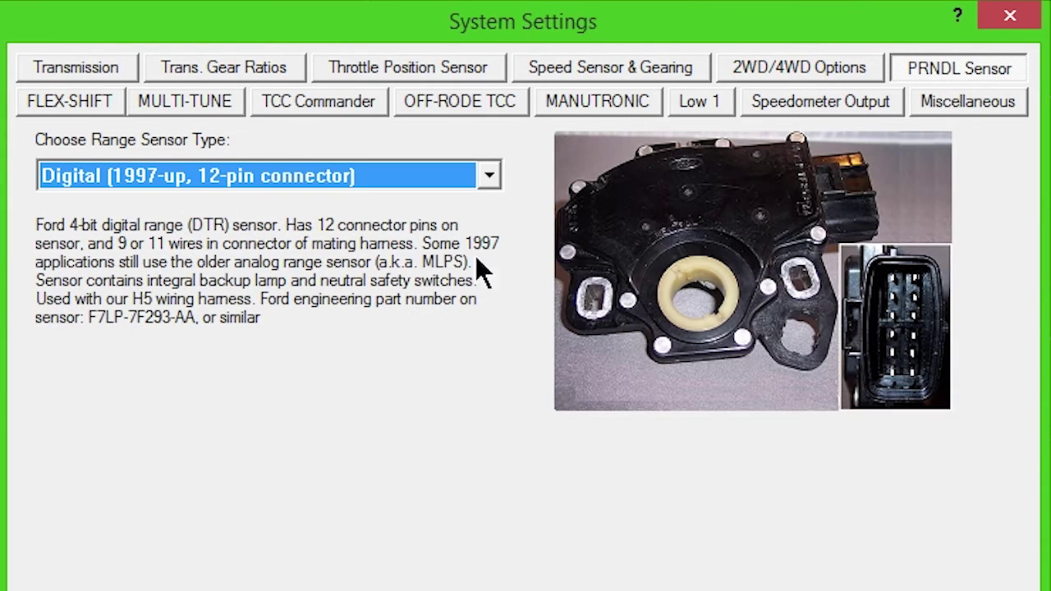
pyautogui.click(491, 174)
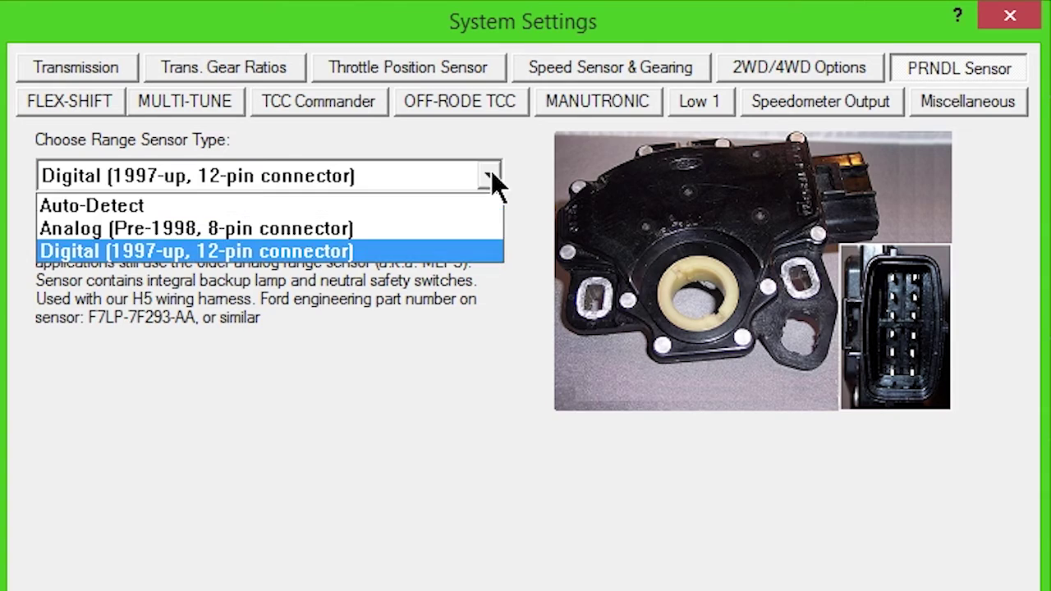
pyautogui.click(361, 205)
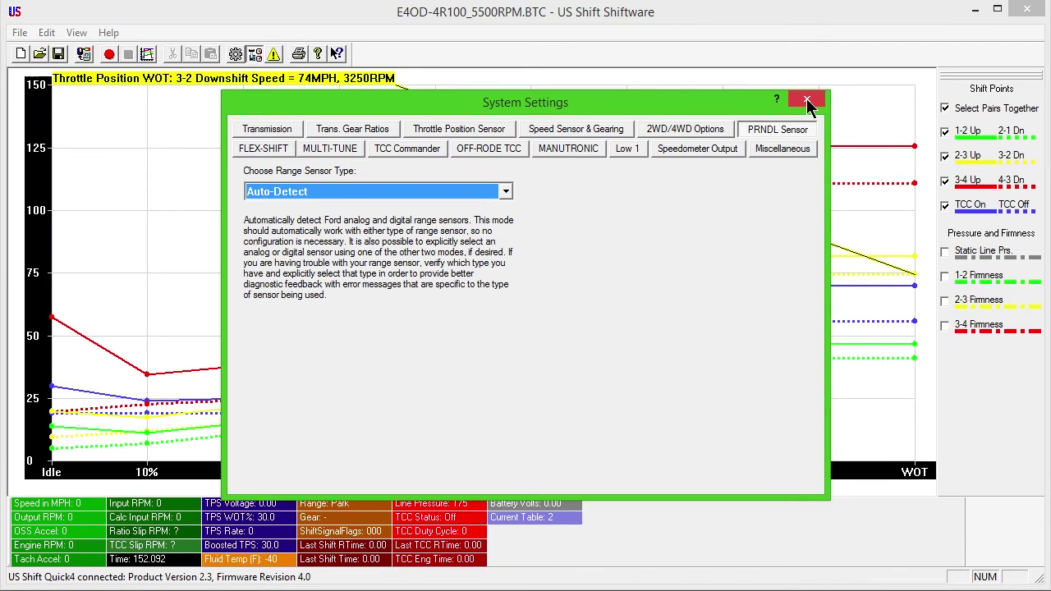
pyautogui.click(807, 99)
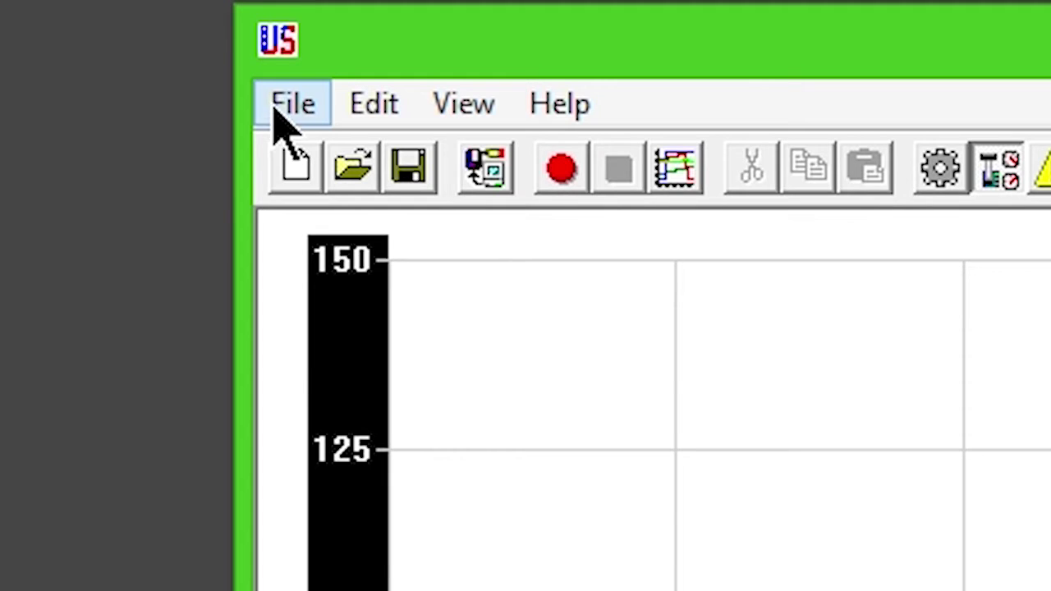
# Save the calibration as a new file named with the owner's first name plus "Ride" and write it to all controller tables.
pyautogui.click(19, 34)
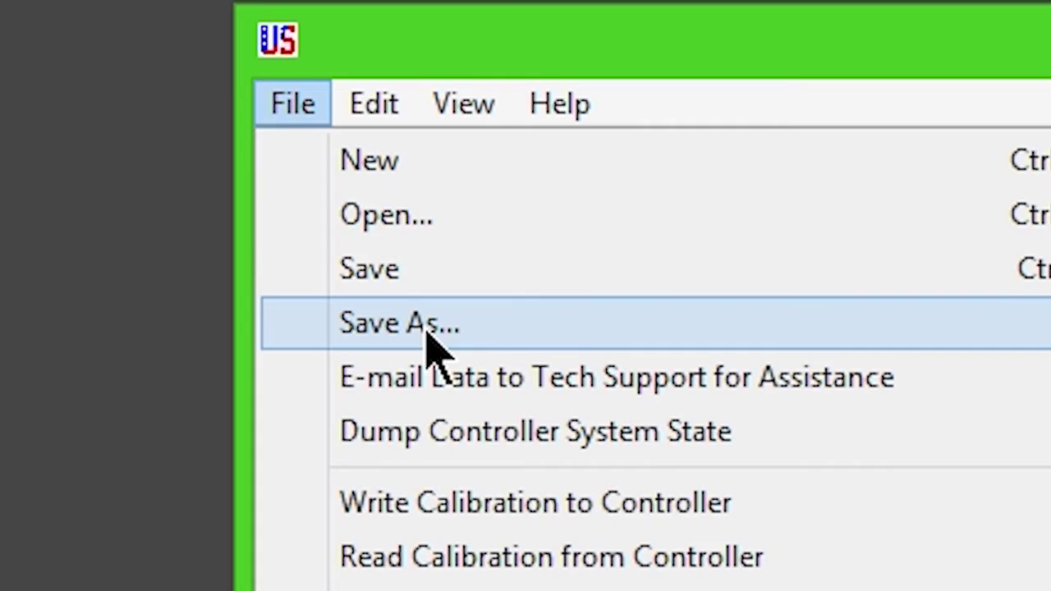
pyautogui.click(87, 105)
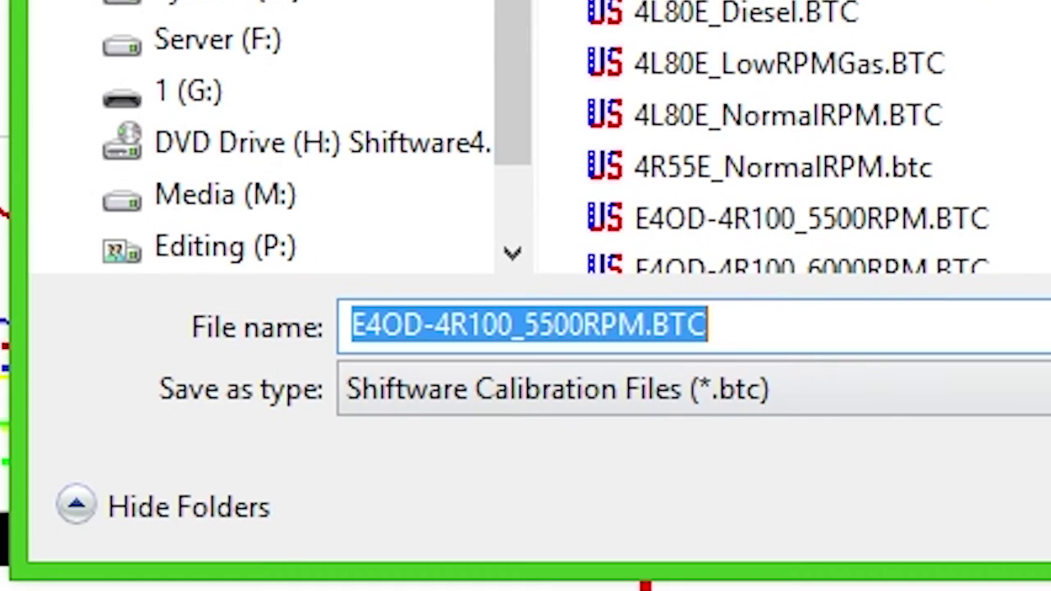
pyautogui.write("Kevin's ")
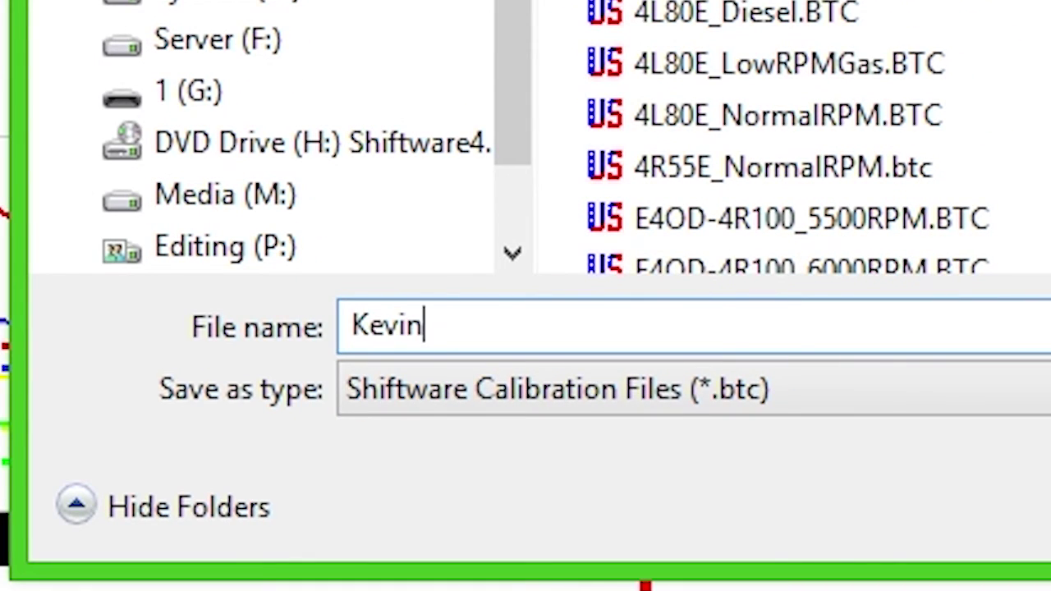
pyautogui.write('Ride')
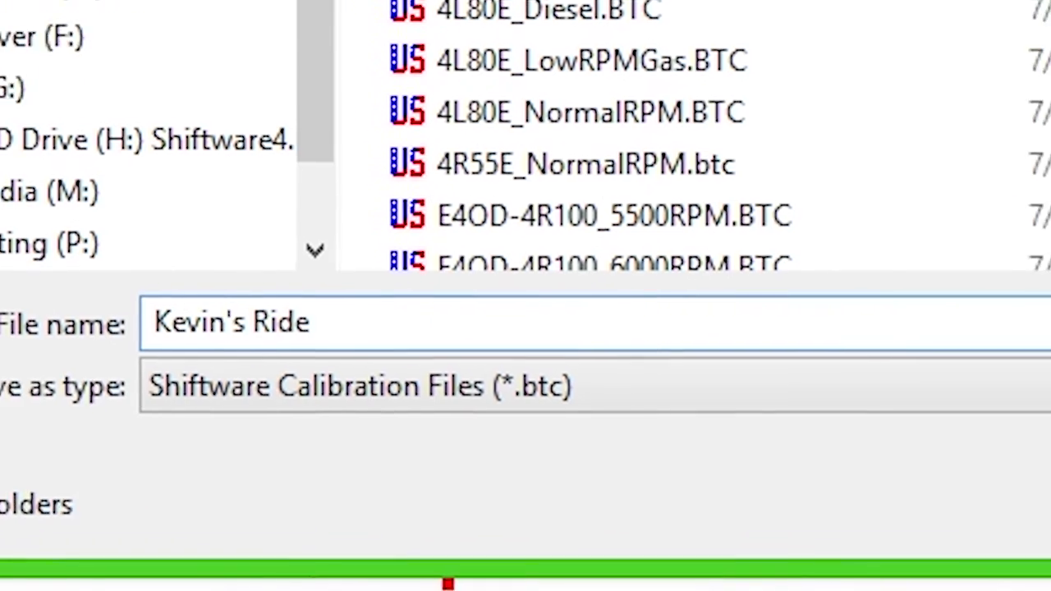
pyautogui.click(743, 499)
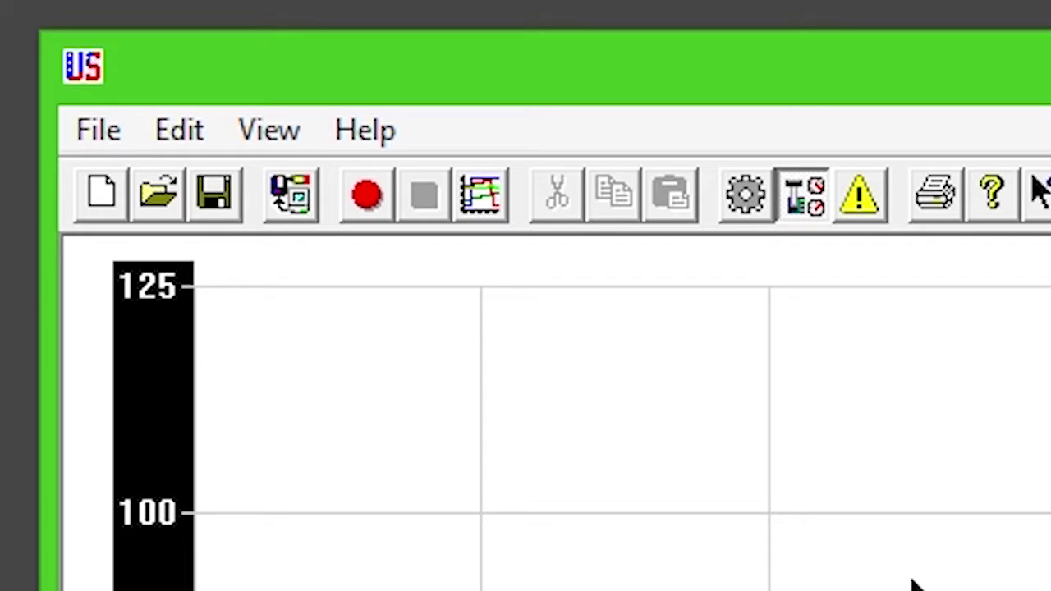
pyautogui.click(293, 206)
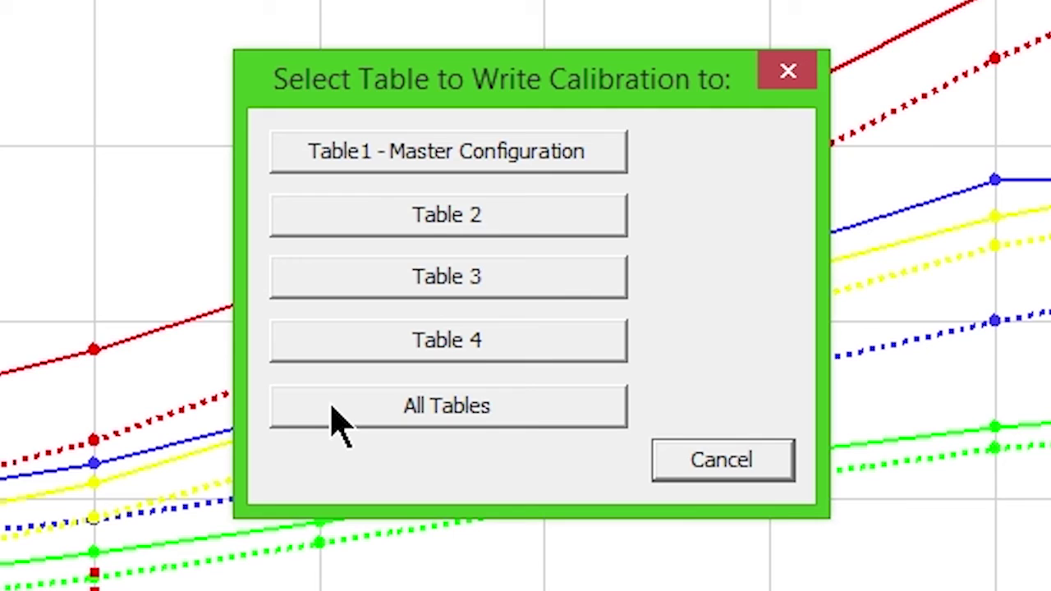
pyautogui.click(337, 423)
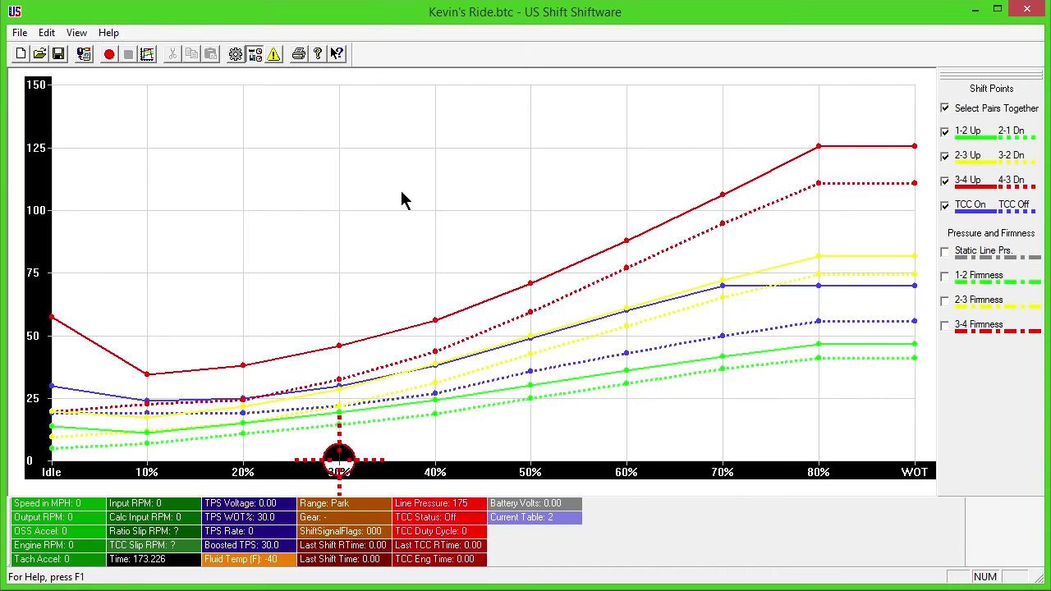